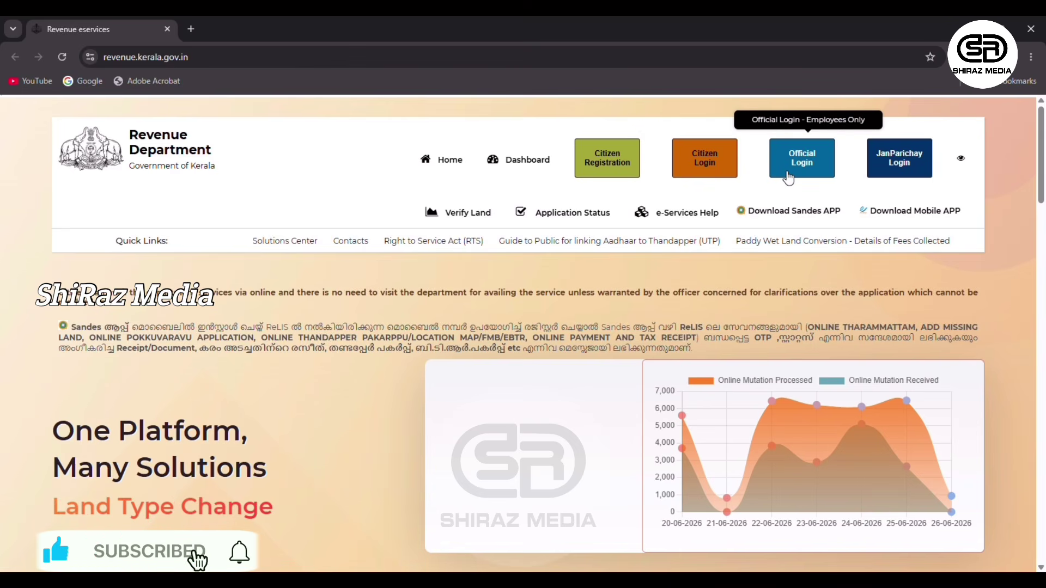
- Try a citizen sign-in with the username, password and captcha a7c3RE, then dismiss the Invalid User error
left_click(717, 169)
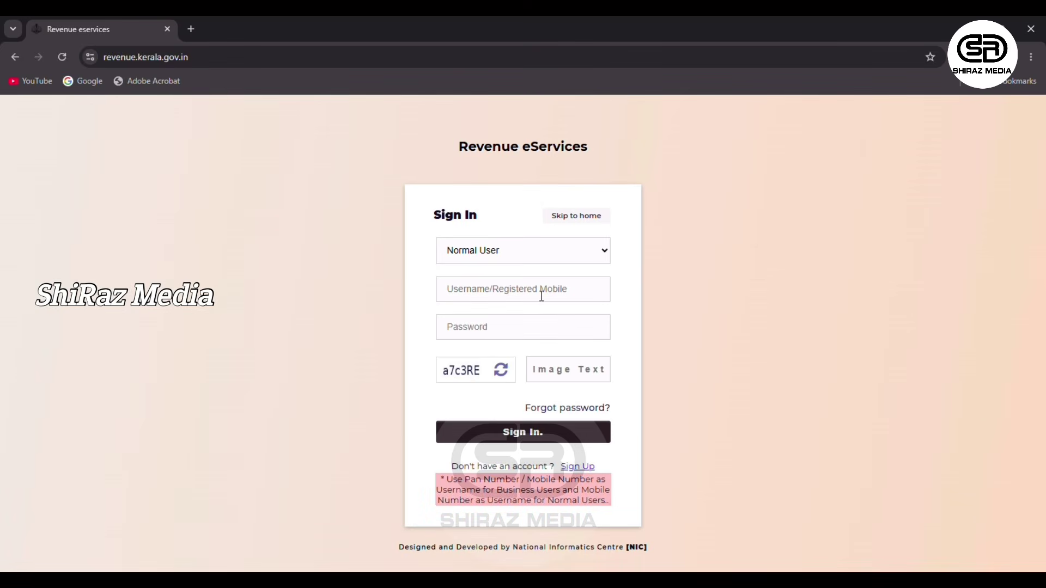
left_click(543, 296)
type("...")
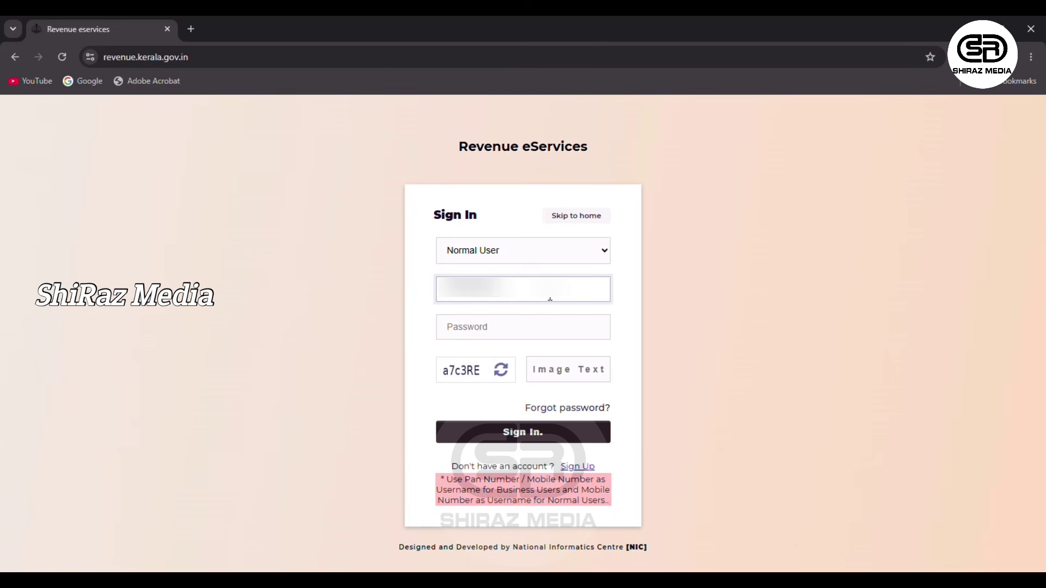
left_click(507, 335)
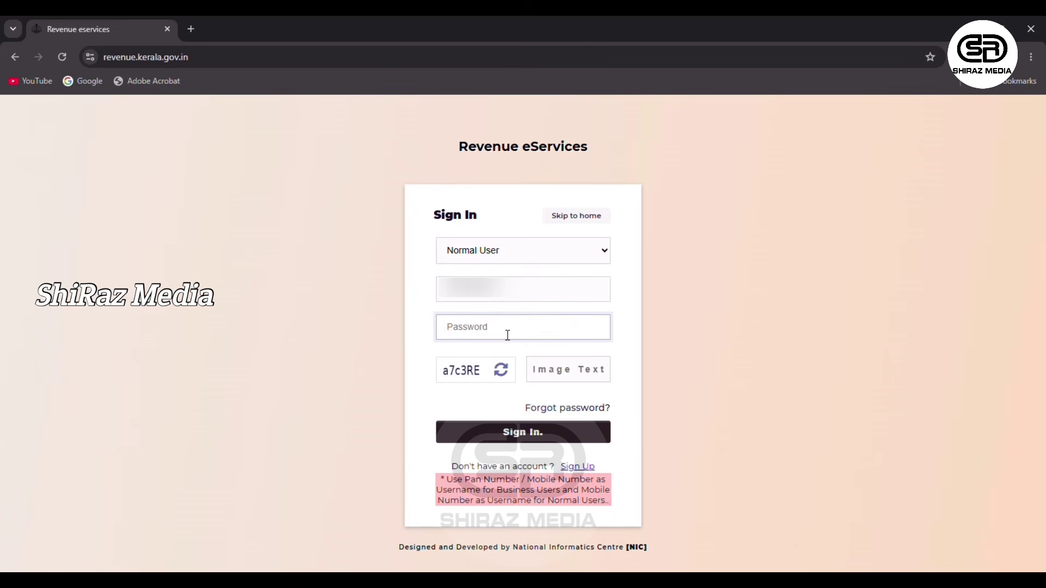
type("•••••••••")
left_click(545, 371)
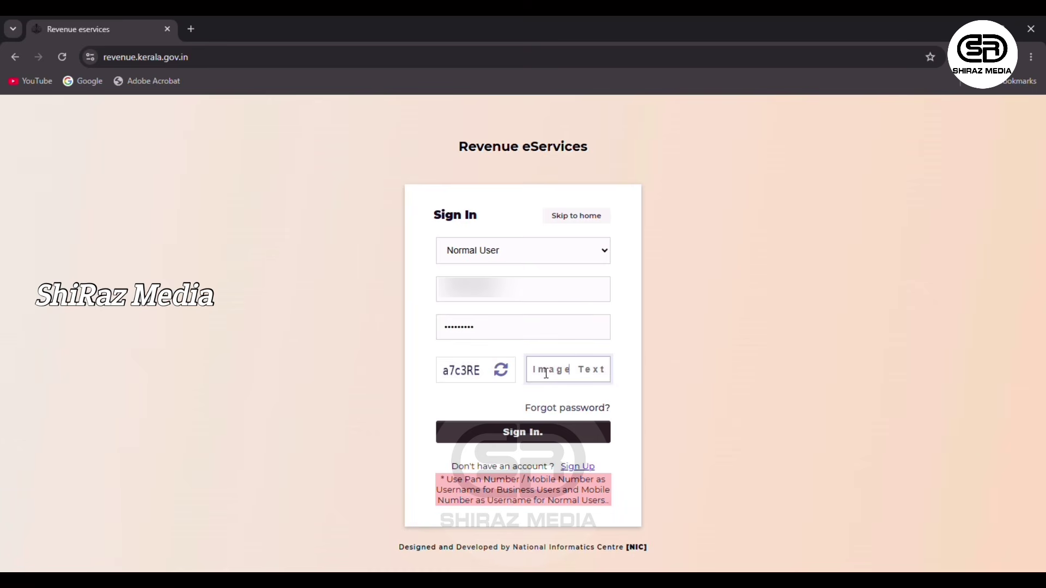
type("a7c3RE")
left_click(524, 432)
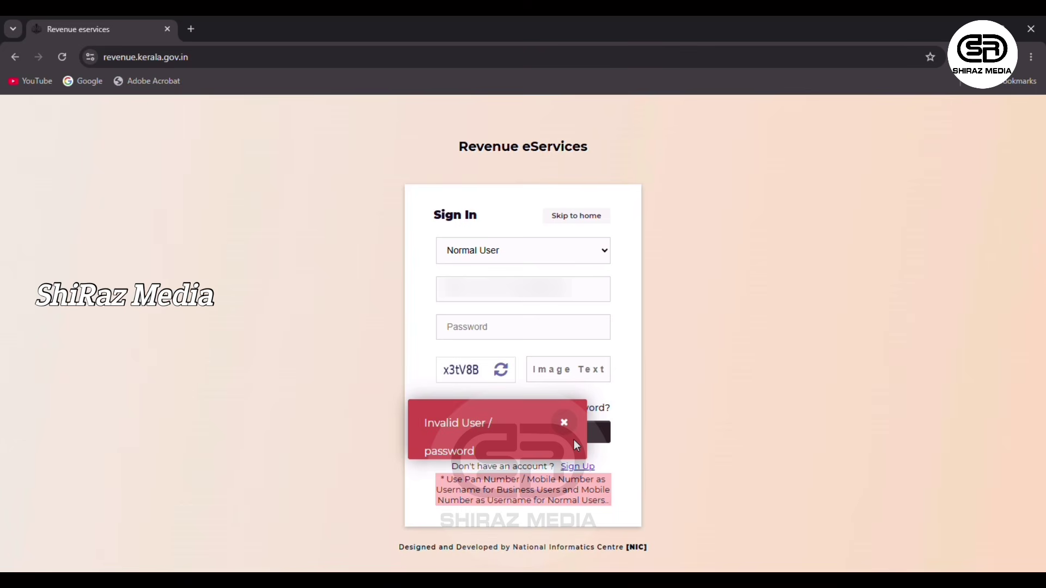
left_click(565, 423)
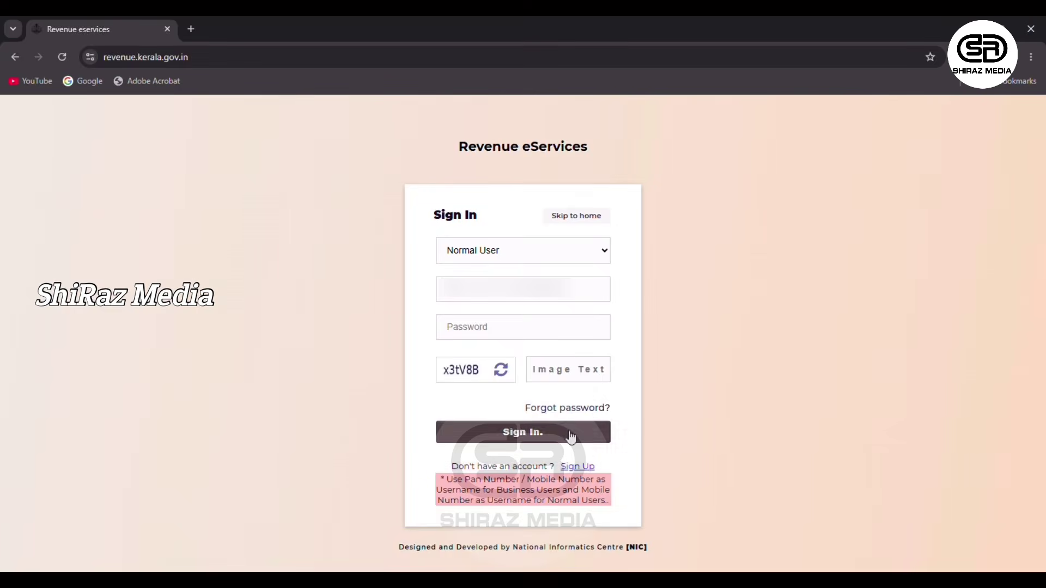
- Use Forgot password with the registered username and captcha QCR8Uy to have a reset OTP sent
left_click(565, 414)
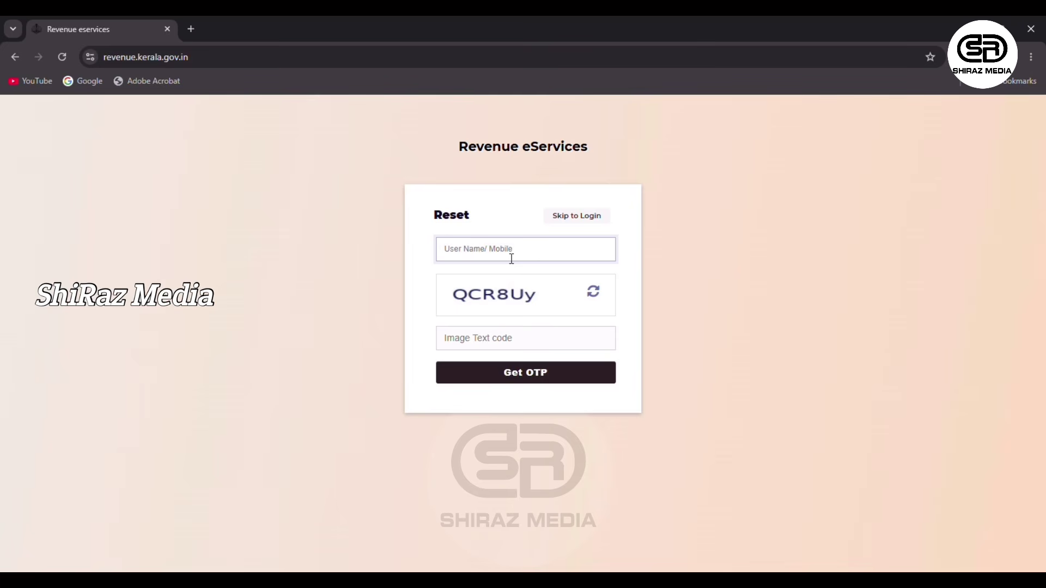
type("*******")
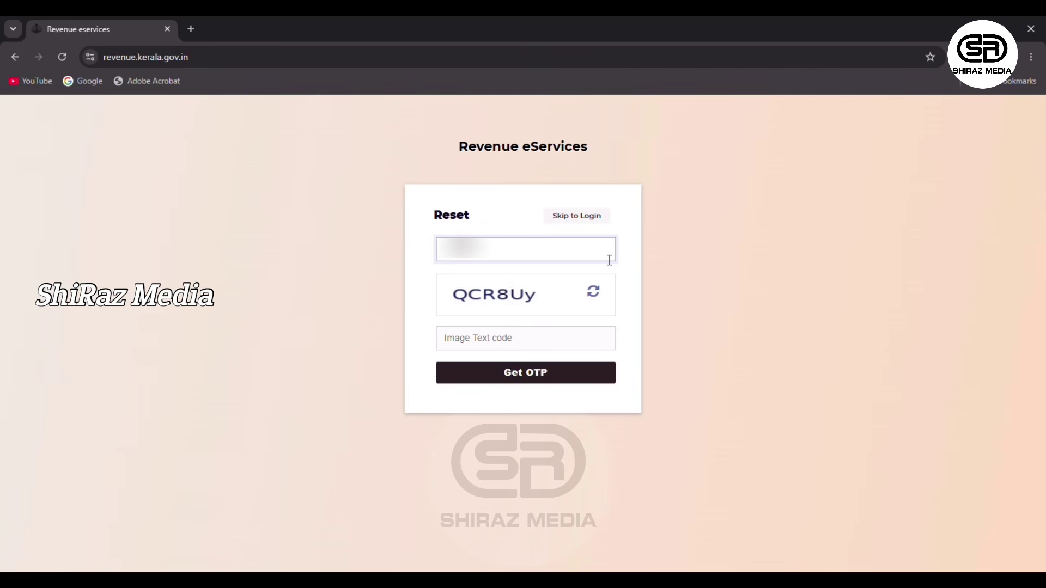
type("***")
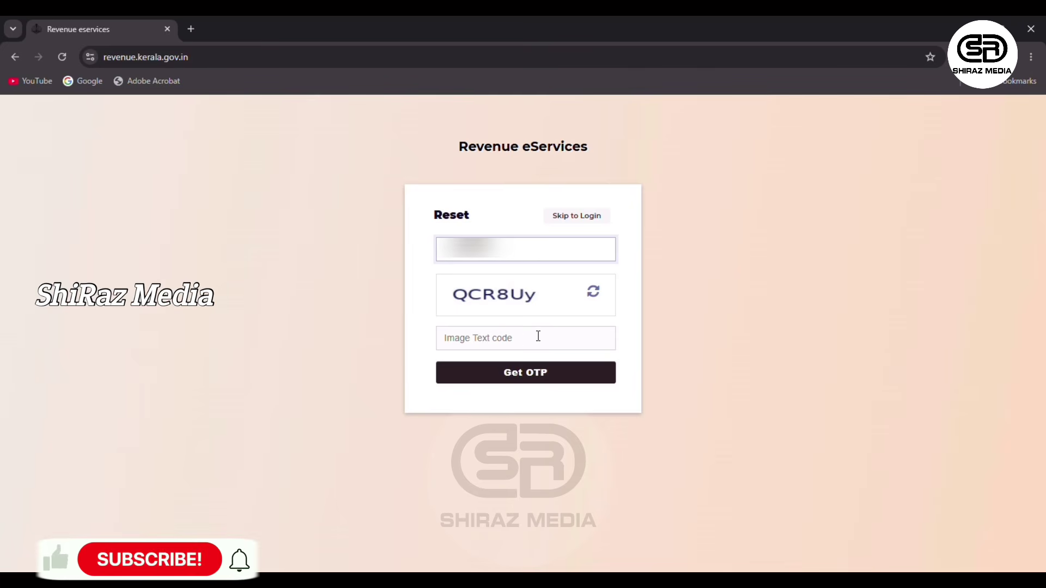
left_click(511, 347)
type("QC")
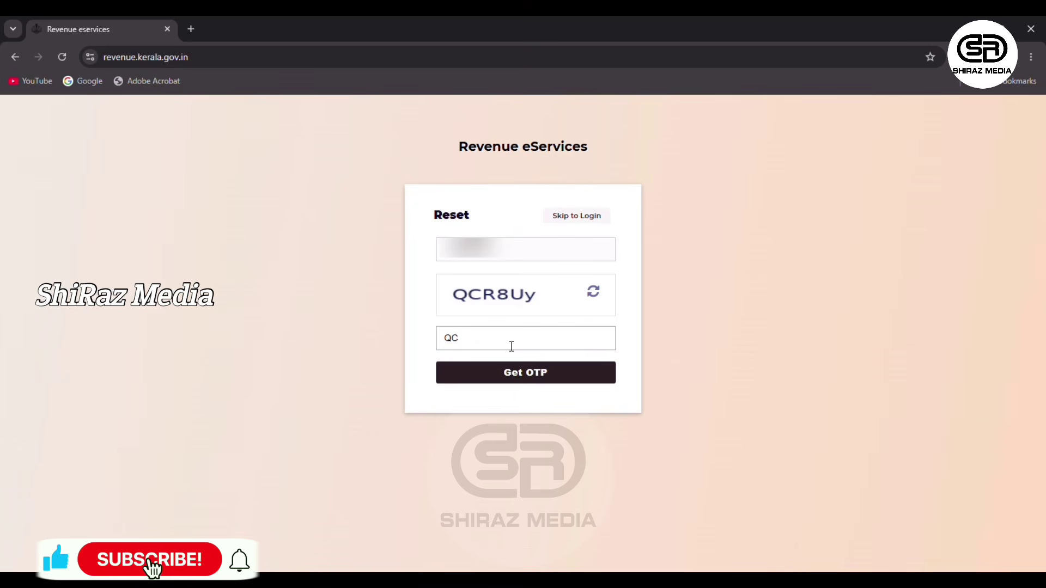
type("R8")
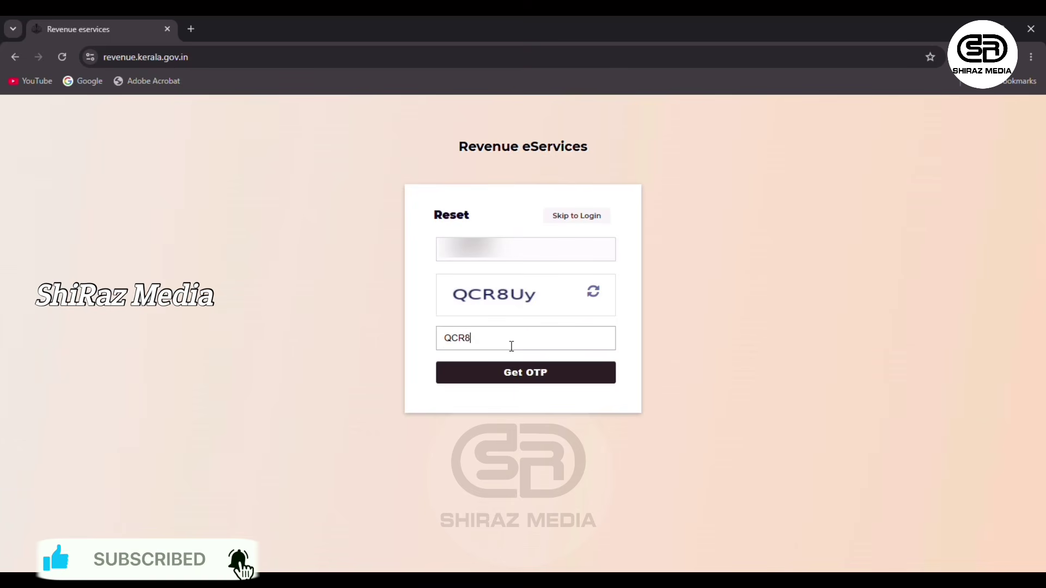
type("U")
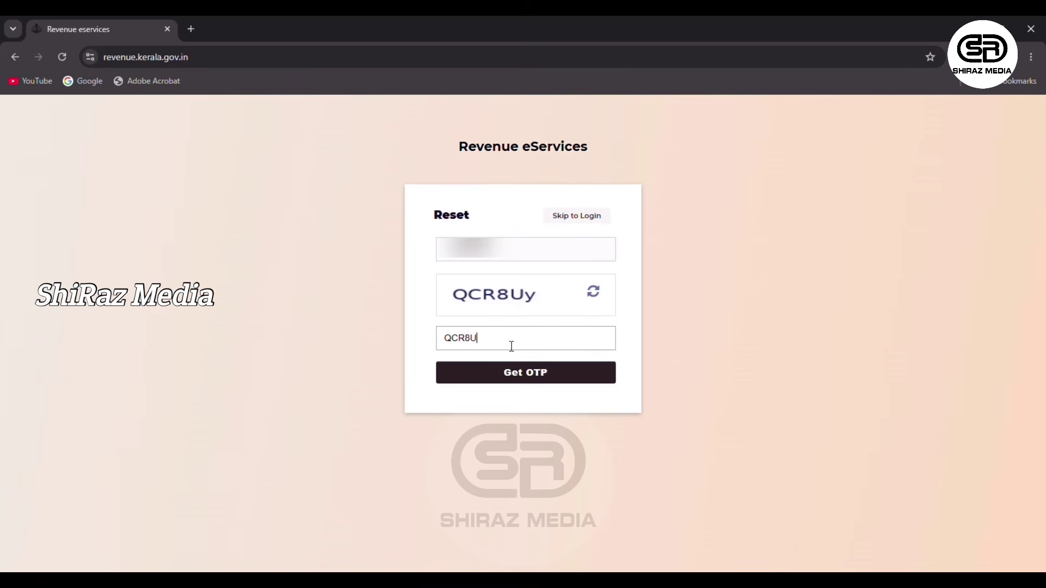
type("y")
left_click(507, 374)
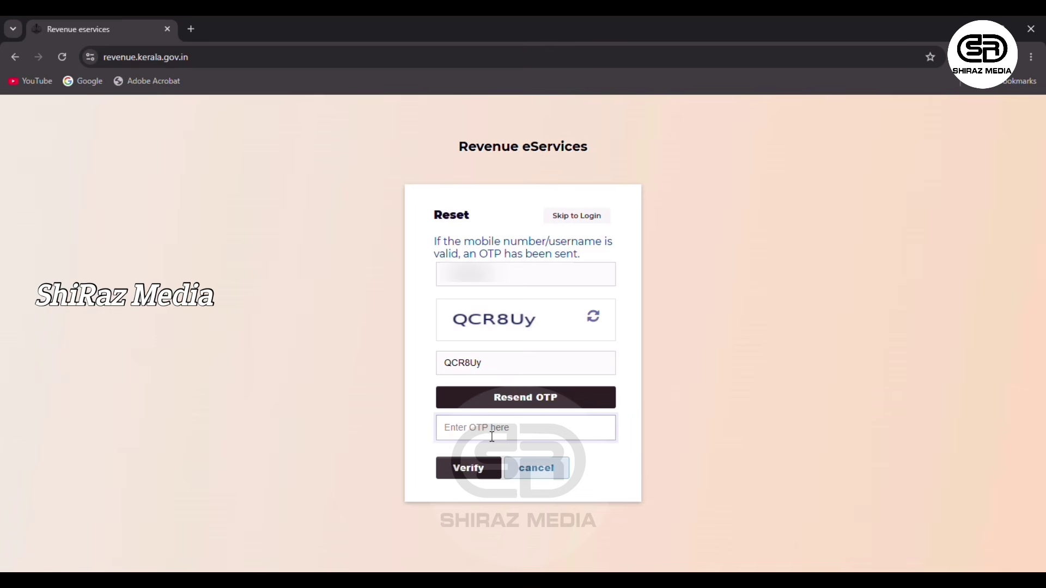
- Enter the received OTP and verify it to reach the Reset Password form
type("••••••")
left_click(466, 481)
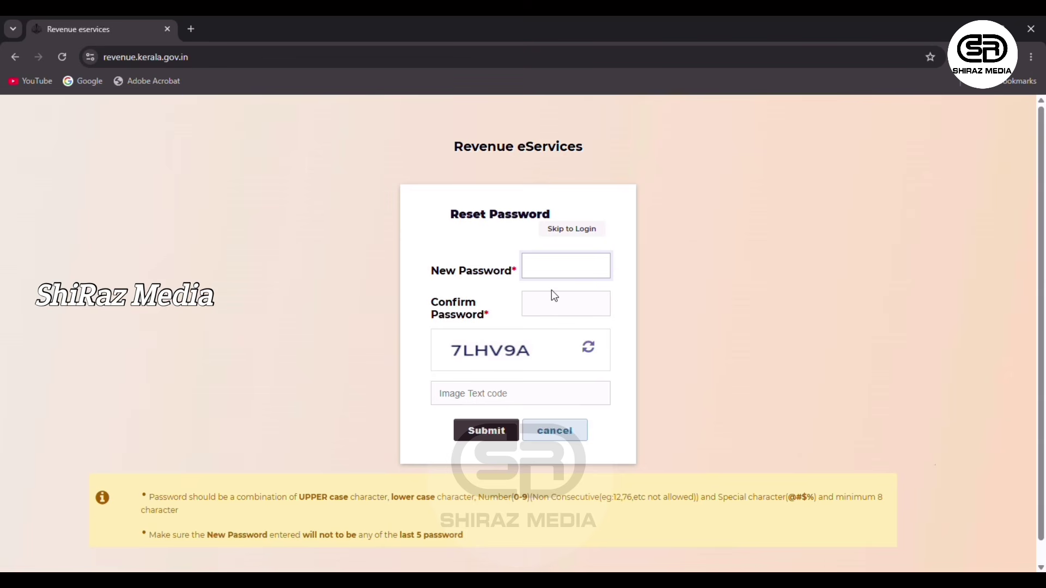
- Enter and confirm the new account password, fill captcha 7LHV9A, and submit the reset
type("••••")
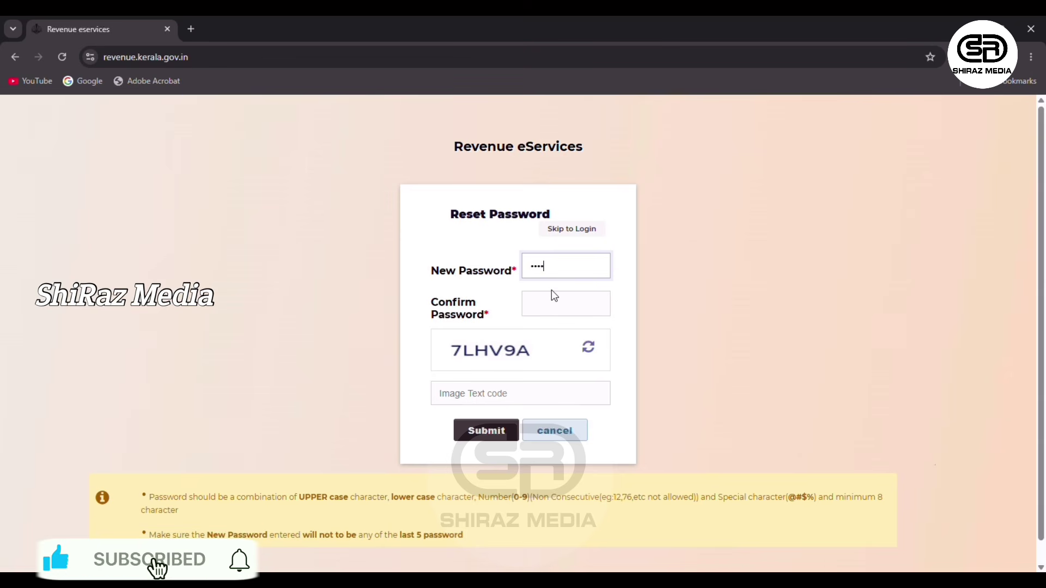
type("••")
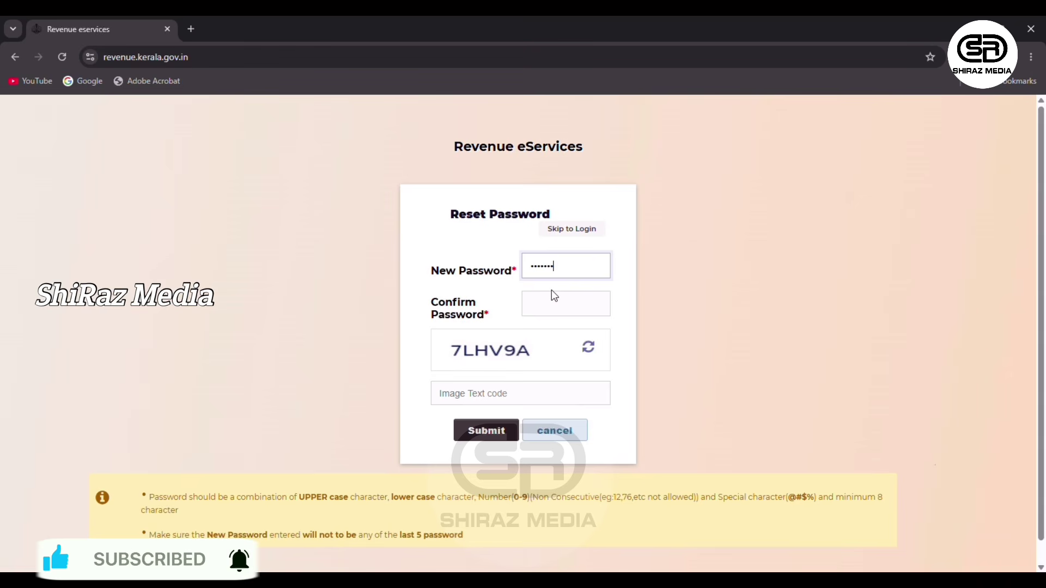
type("u")
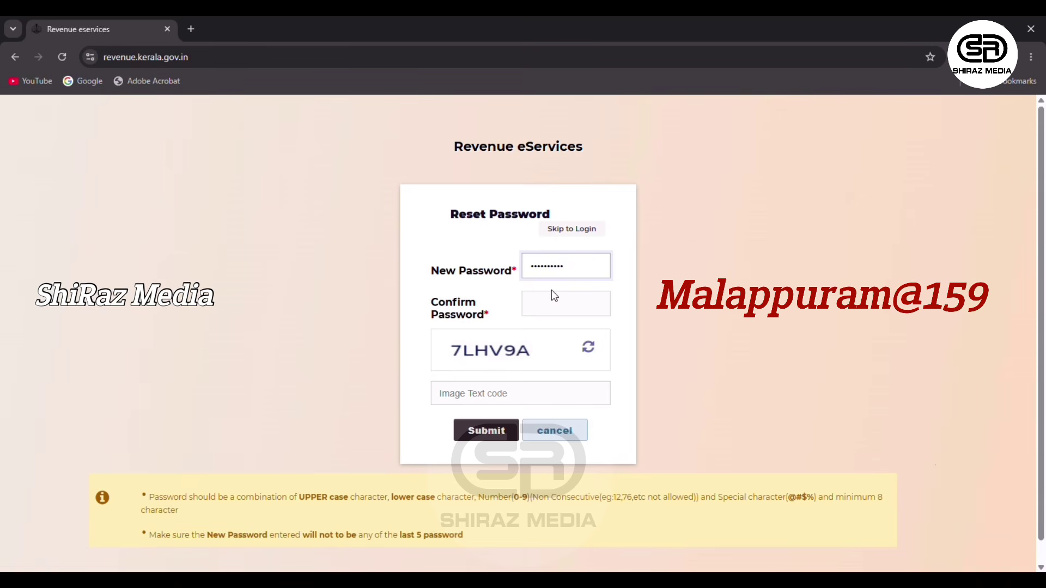
left_click(560, 311)
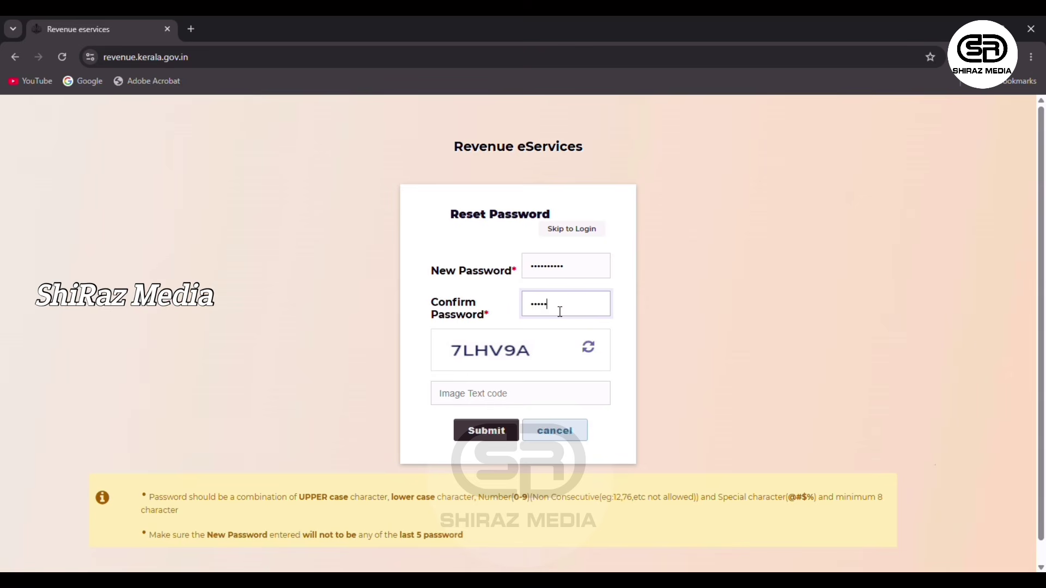
left_click(501, 404)
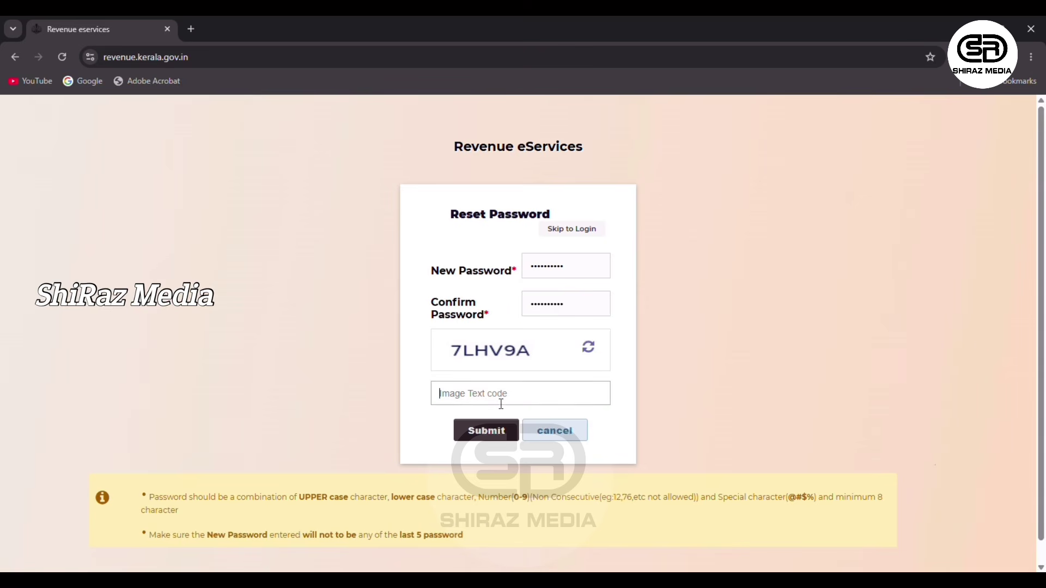
type("7LHV9A")
left_click(493, 433)
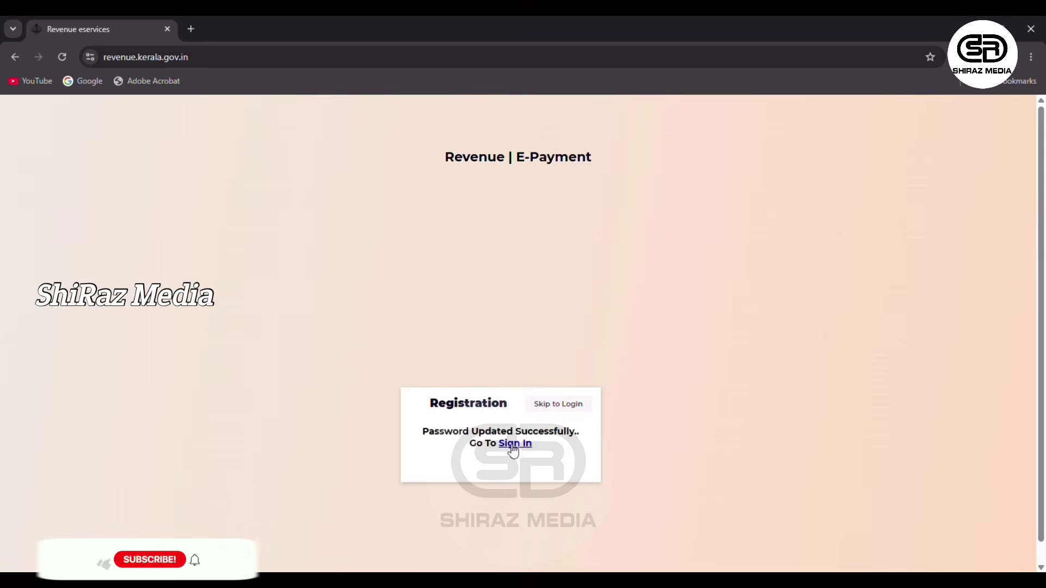
- Sign in again with the username, new password and captcha 849fkO
left_click(512, 444)
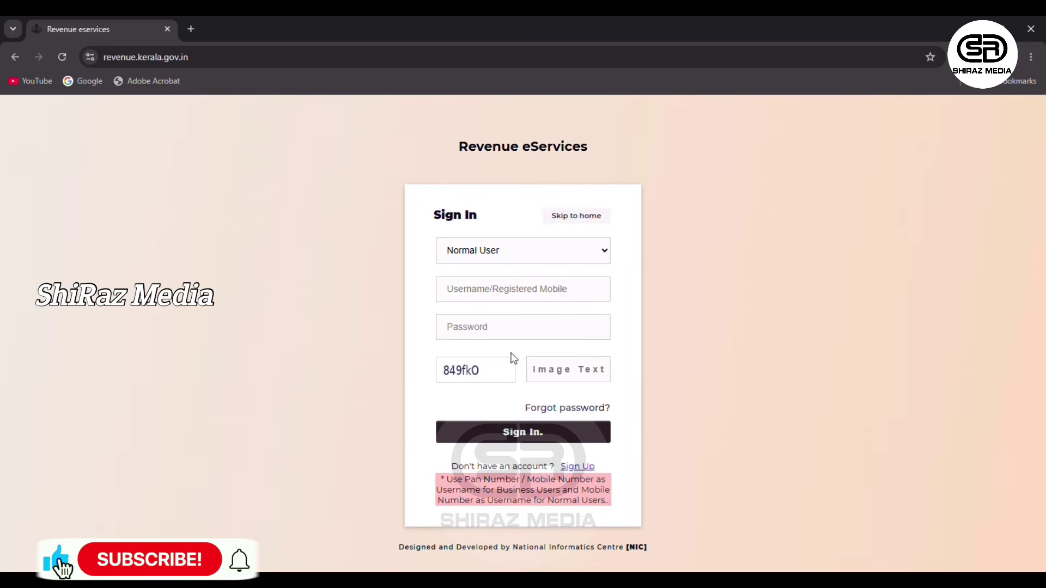
left_click(505, 297)
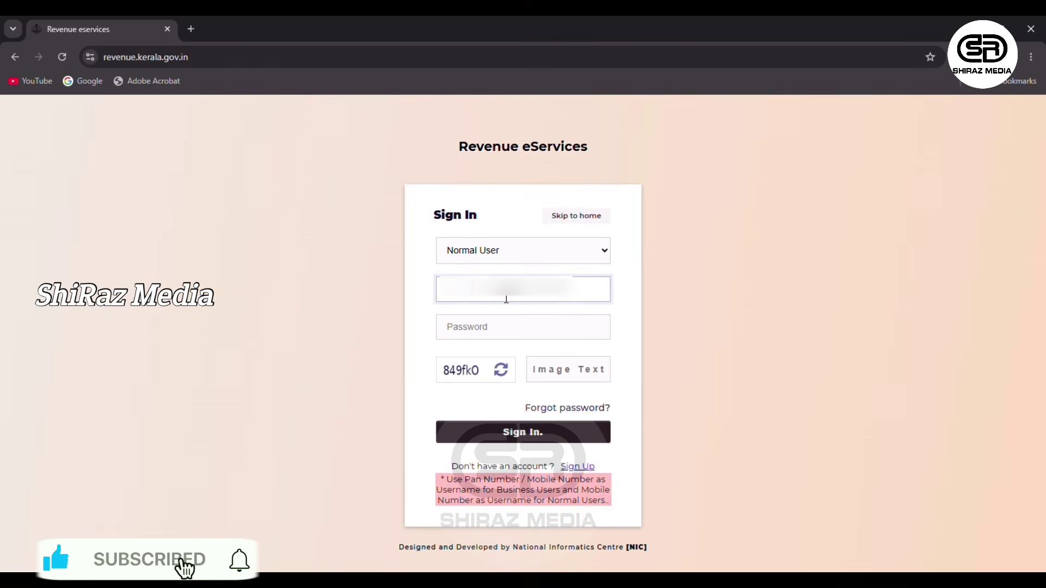
type("*******")
key("Tab")
type("**********")
left_click(563, 375)
type("849fkO")
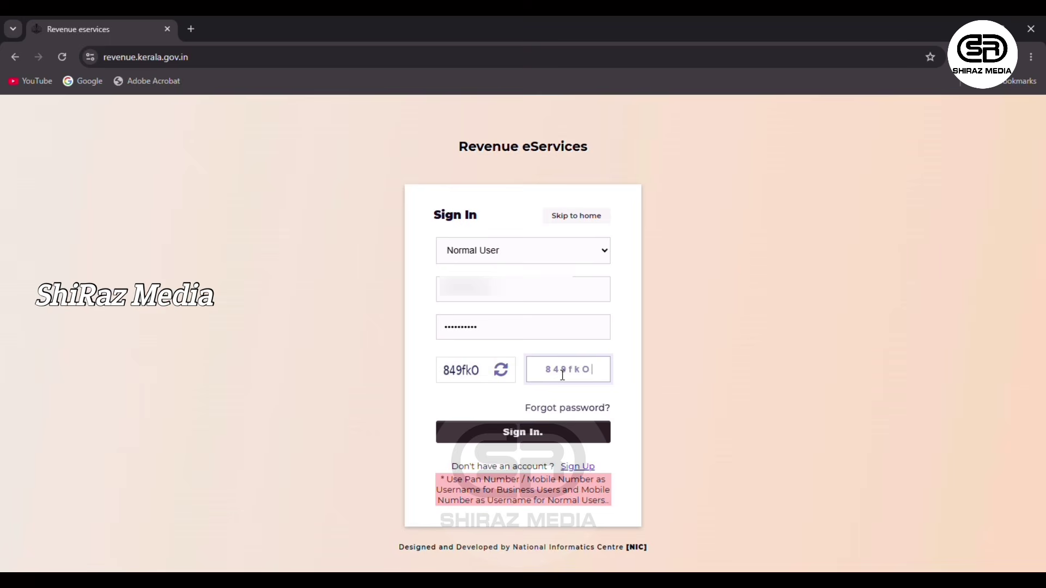
left_click(534, 436)
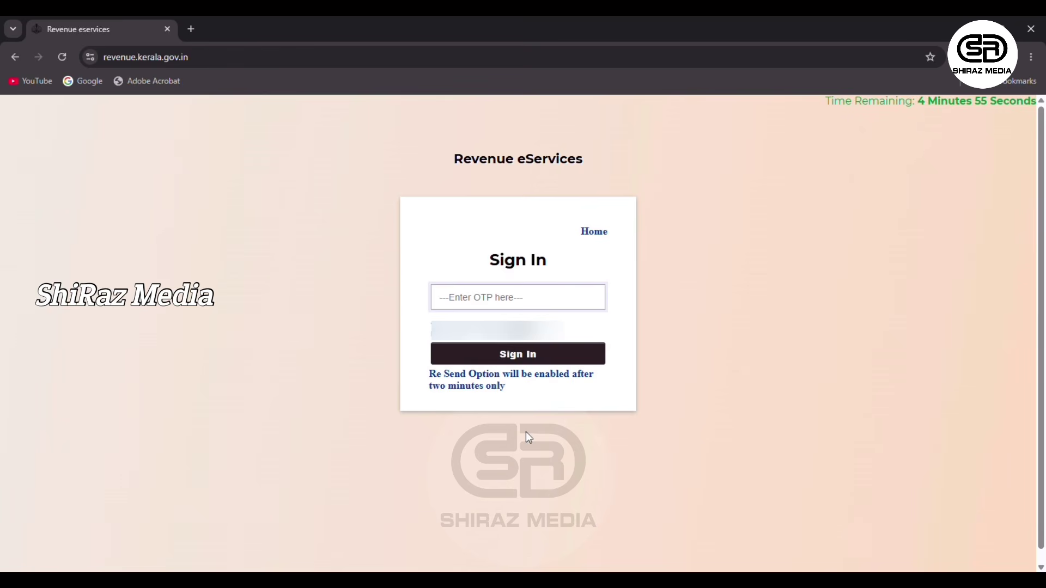
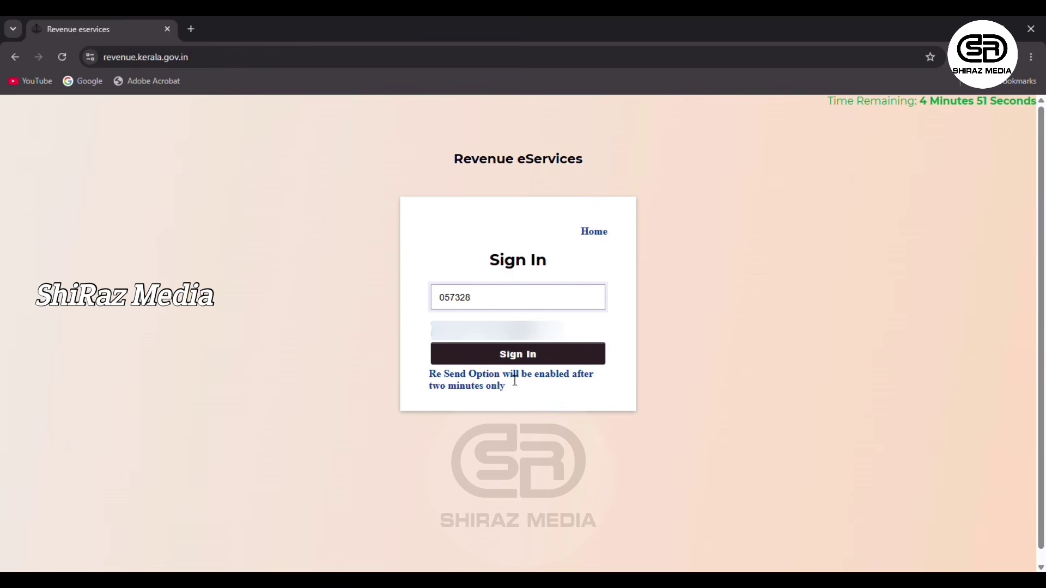
- Enter the verification code to complete sign-in and dismiss the Payments Due notice
left_click(503, 362)
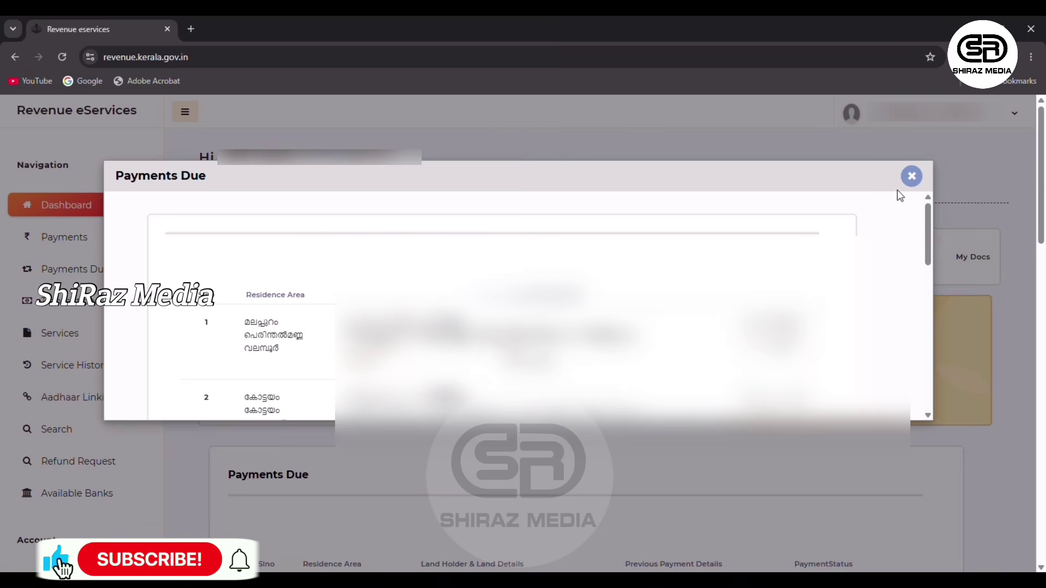
left_click(911, 176)
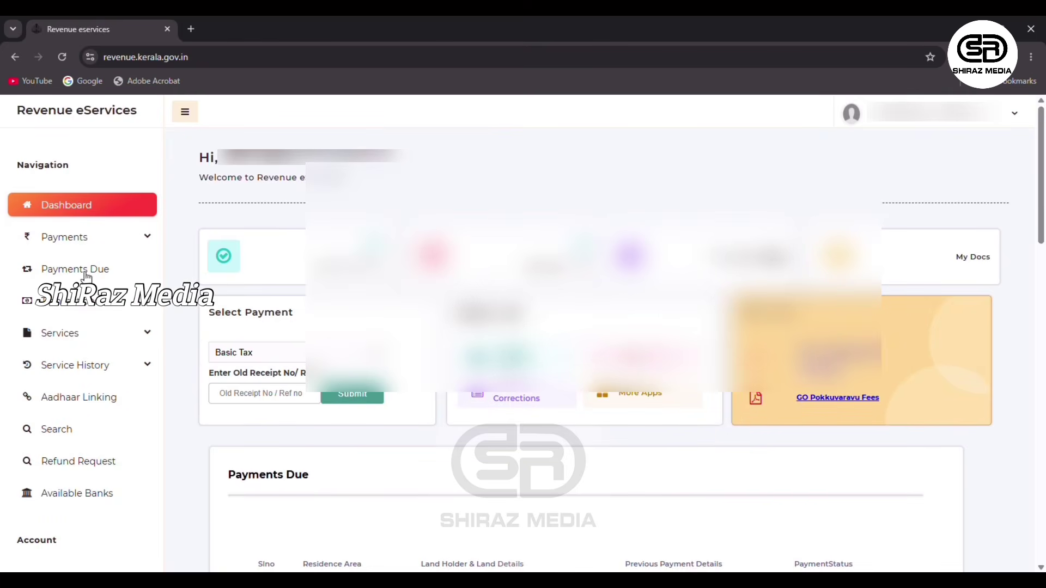
- Open Land Tax under Payments and accept the notice to tax payers
left_click(79, 241)
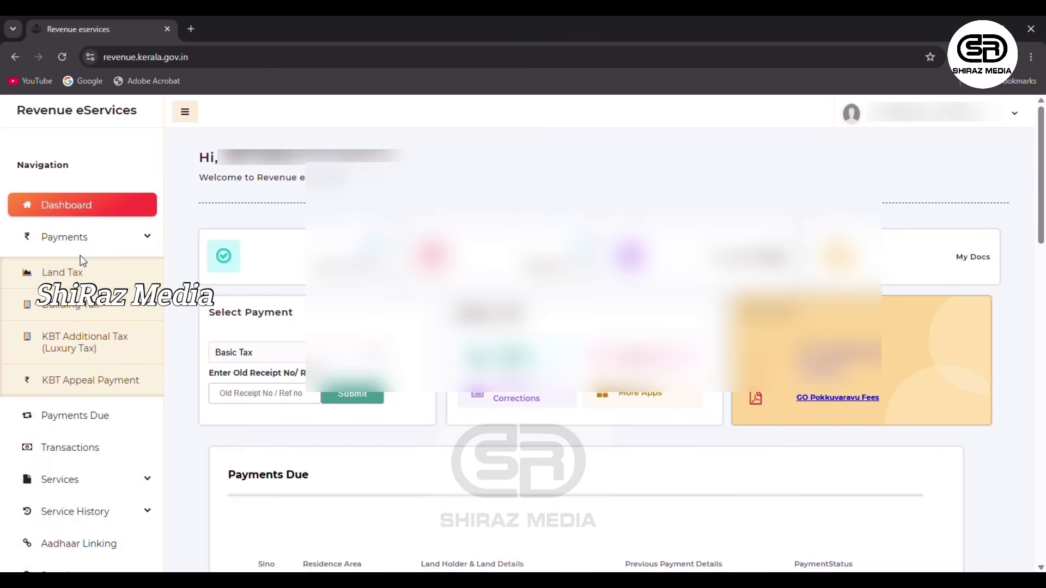
left_click(80, 271)
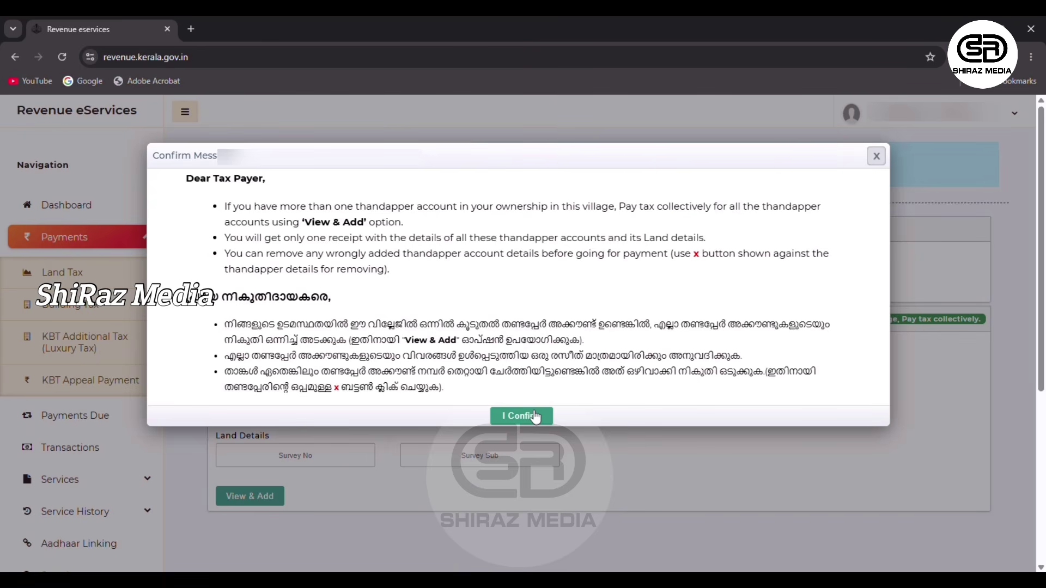
left_click(535, 417)
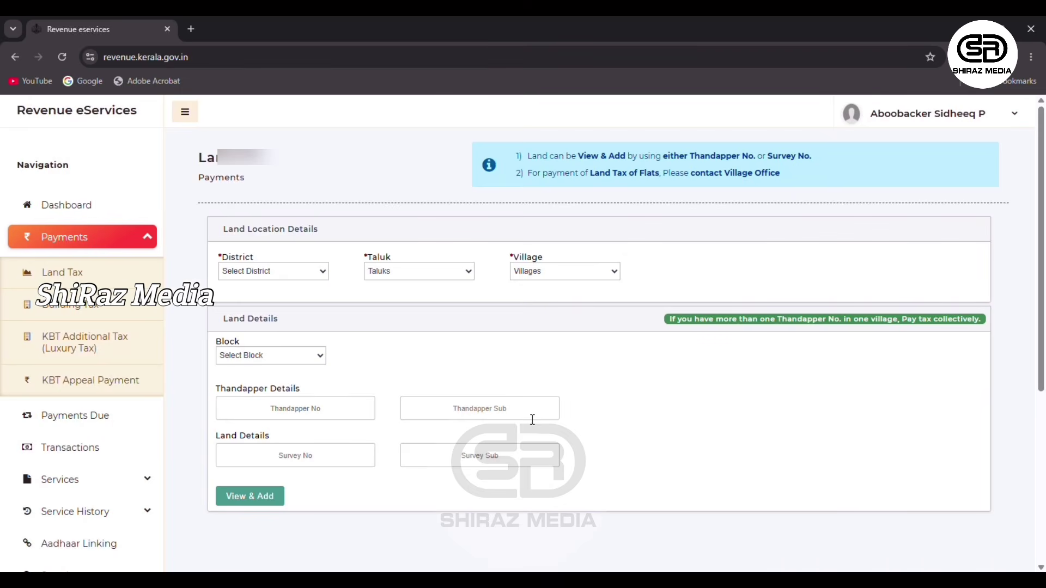
- Select district 10.മലപ്പുറം with its taluk, village and block, enter the thandapper number, and view the record
left_click(323, 273)
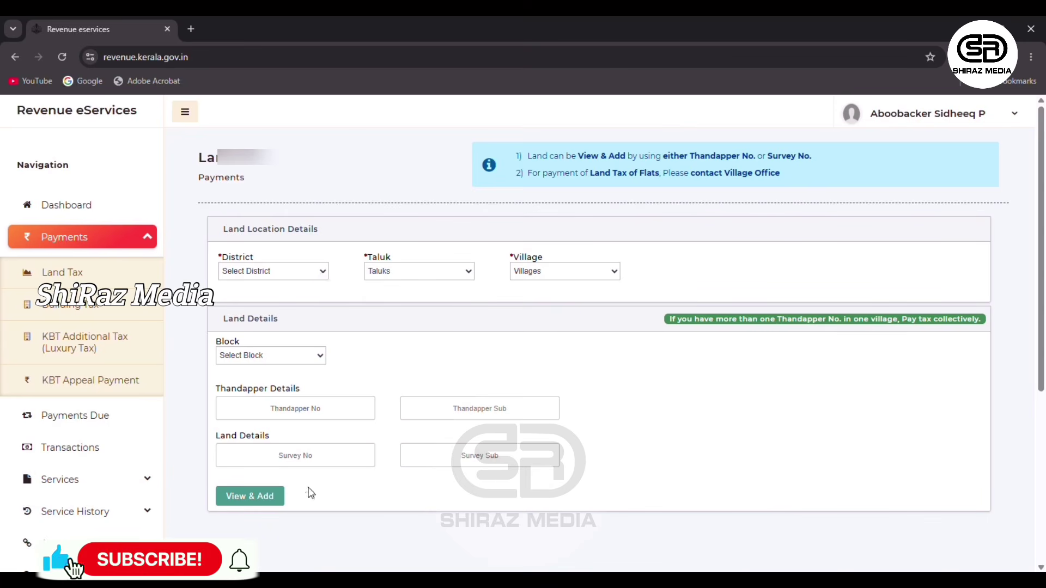
left_click(296, 458)
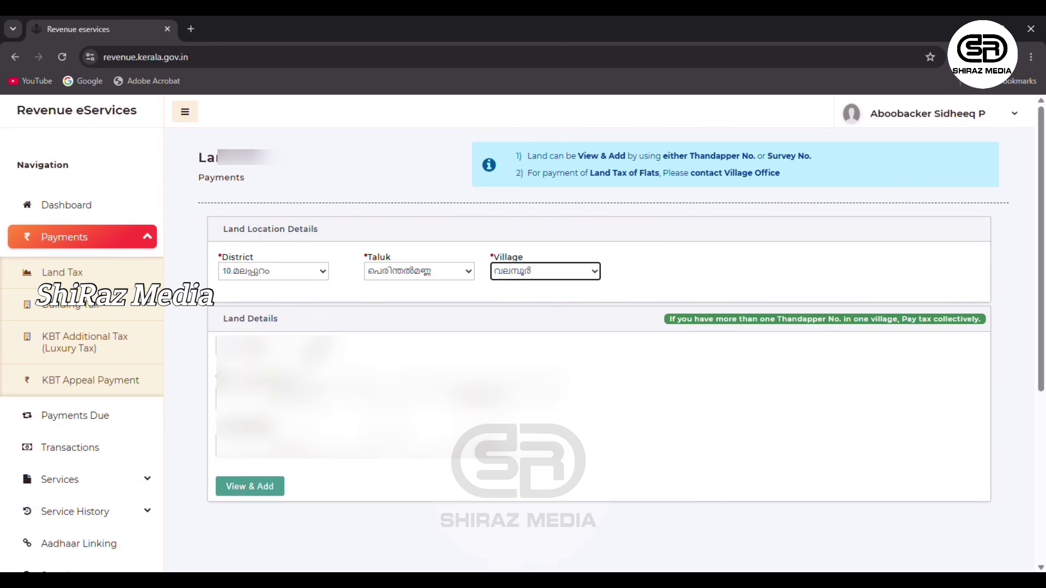
left_click(320, 348)
left_click(322, 347)
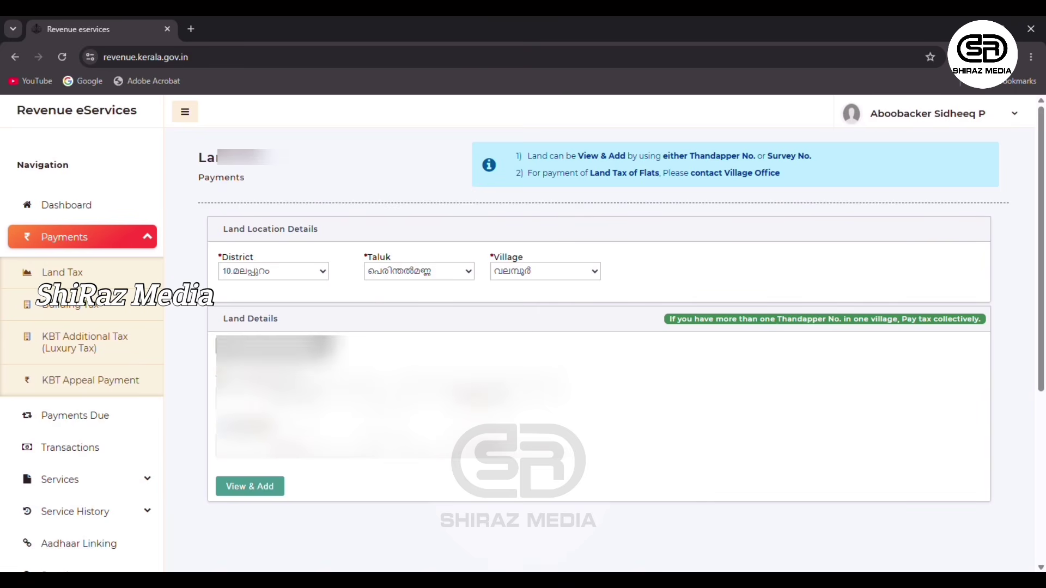
left_click(321, 399)
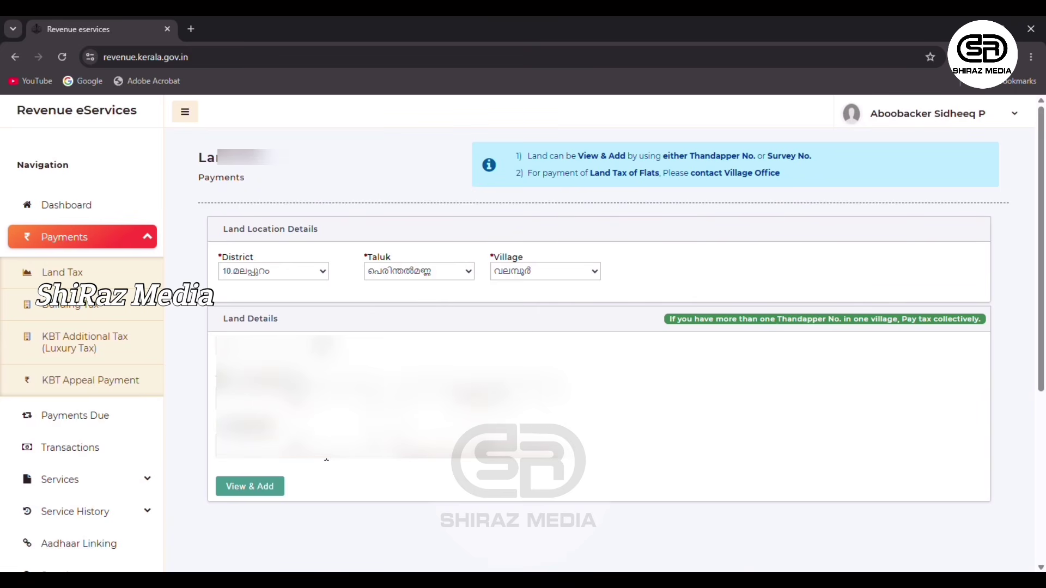
left_click(250, 490)
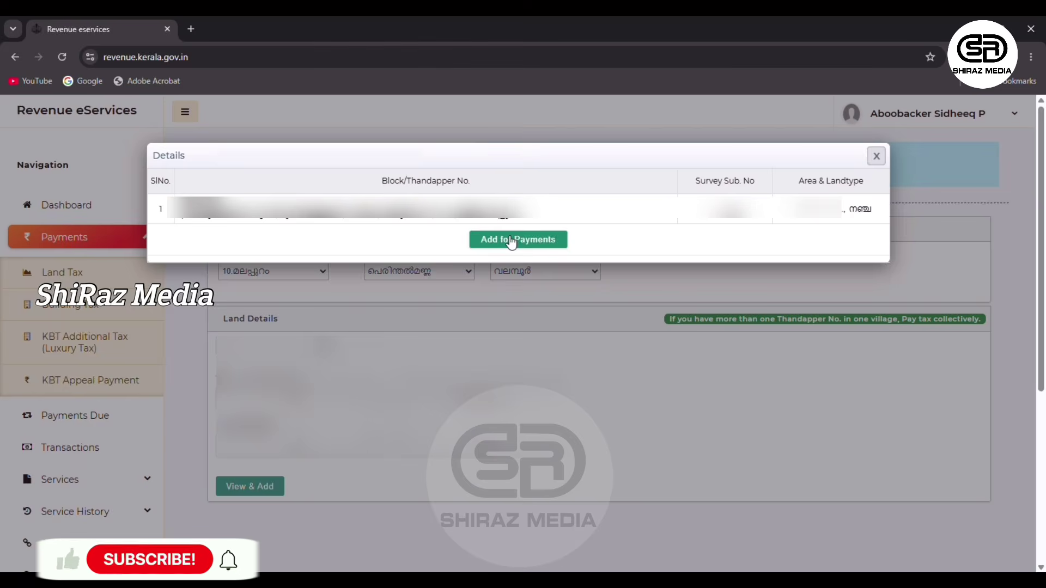
- Add the found land holding for payment to bring up its Land Tax Payment Details
left_click(513, 240)
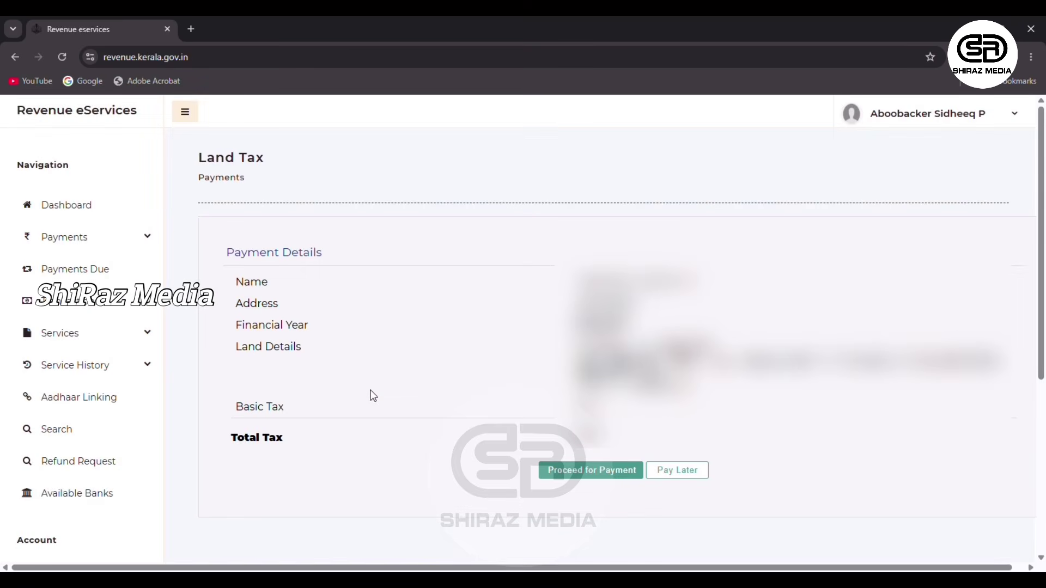
- Proceed to payment, choose Payment Gateway (Preferred) on e-Treasury, and generate the challan
left_click(596, 473)
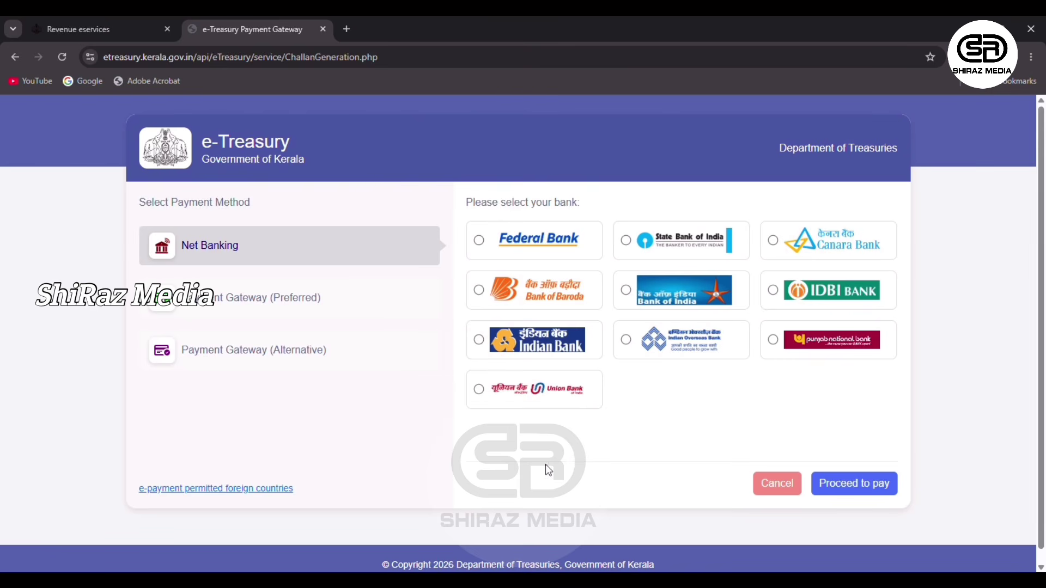
left_click(229, 307)
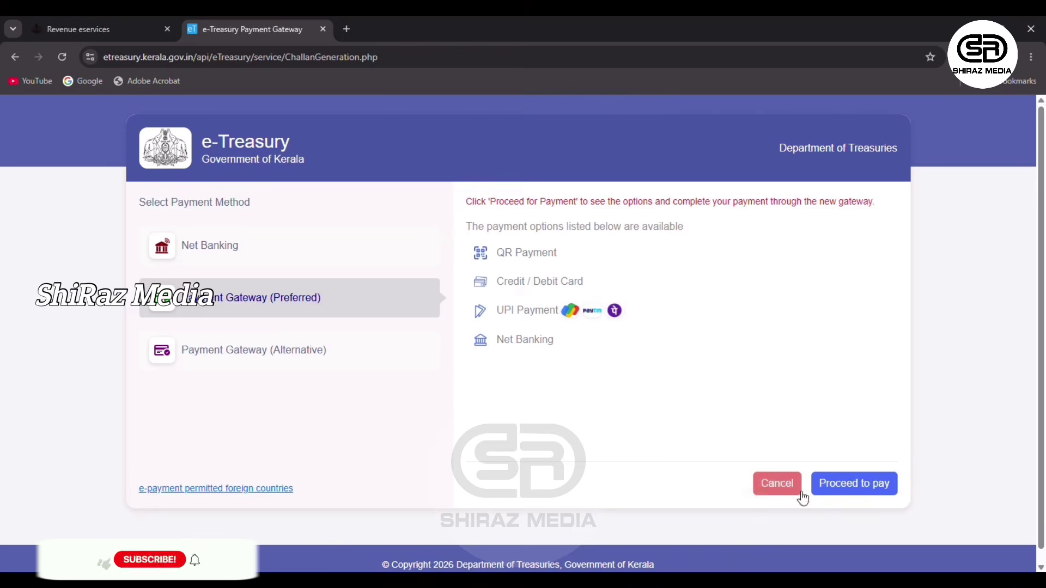
left_click(870, 491)
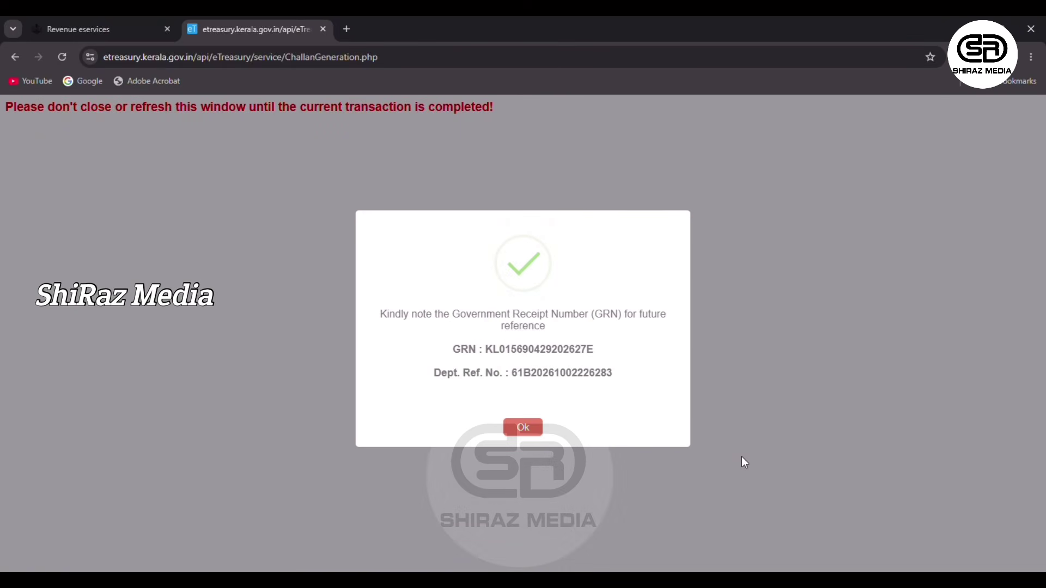
- Acknowledge the Government Receipt Number to go to the Easebuzz checkout for ₹15.12
left_click(527, 431)
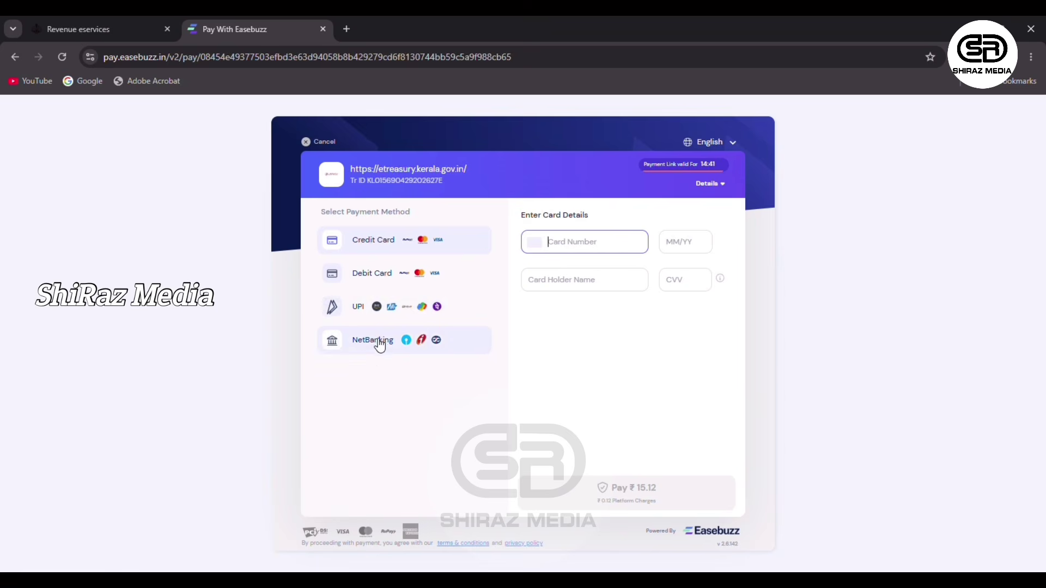
left_click(377, 314)
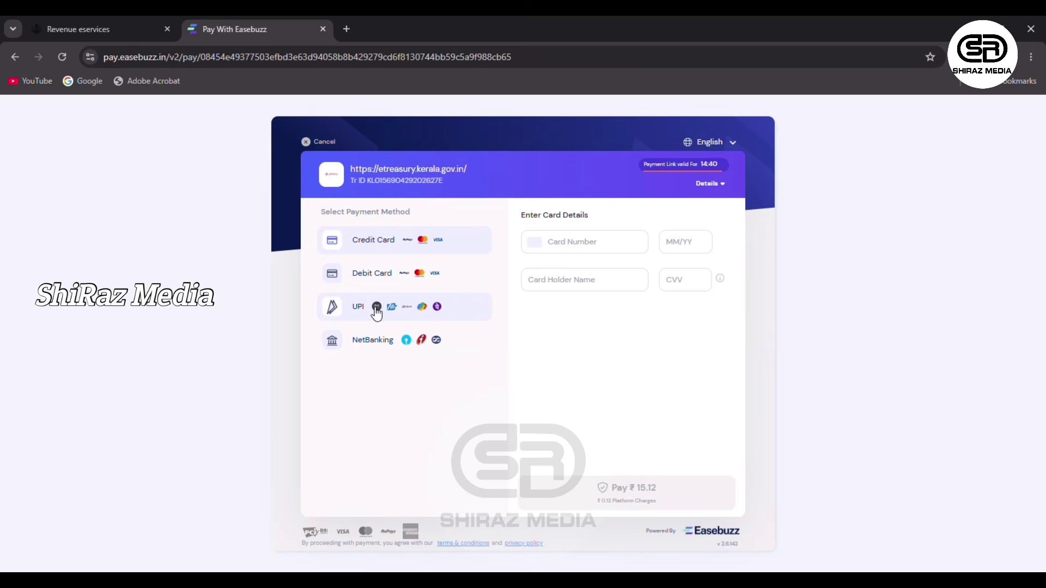
- Pay the ₹15.00 land tax by UPI by bringing up the Easebuzz QR code to scan
left_click(375, 308)
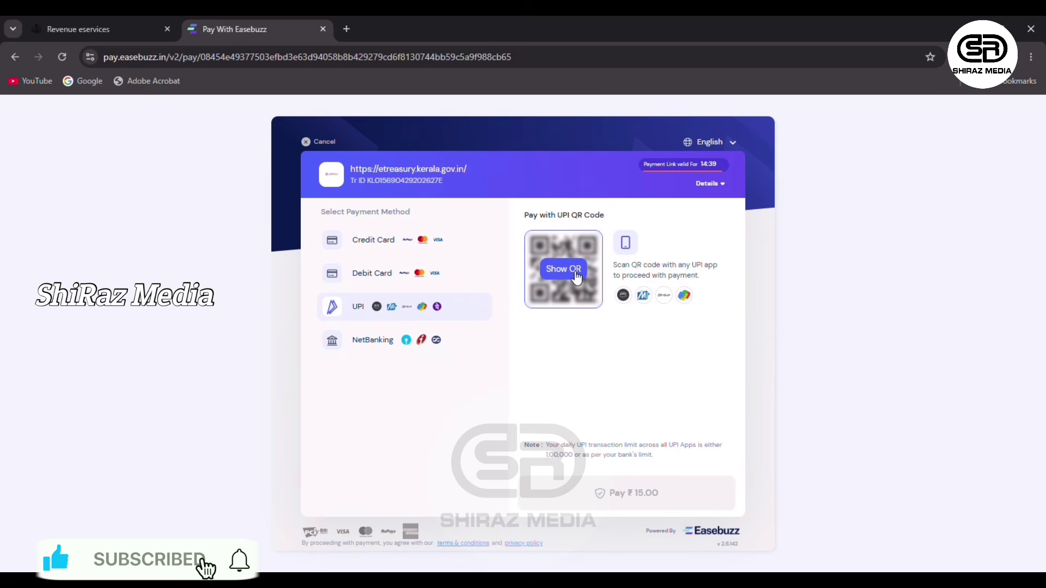
left_click(576, 276)
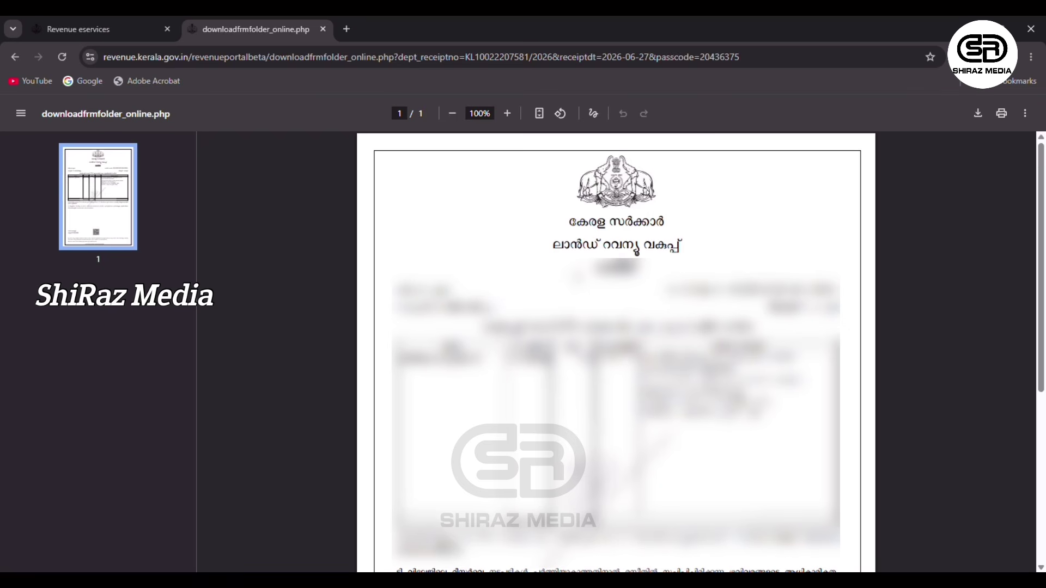
- Close the land tax receipt PDF tab to get back to the dashboard
key("ctrl+w")
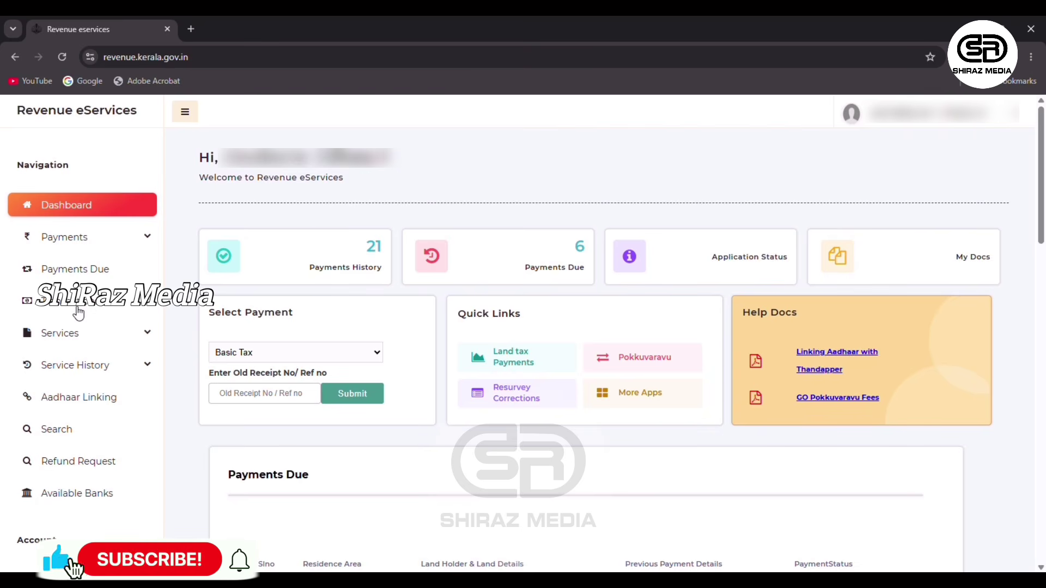
- Open an earlier land tax receipt PDF from the Transactions payment history list
left_click(78, 307)
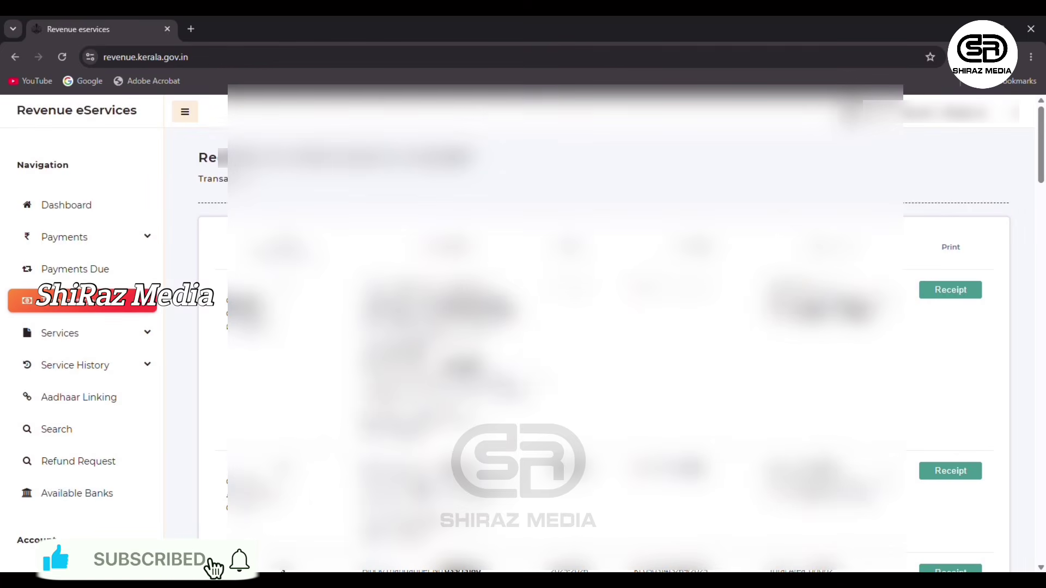
scroll(523, 326, "down", 3)
scroll(523, 326, "down", 2)
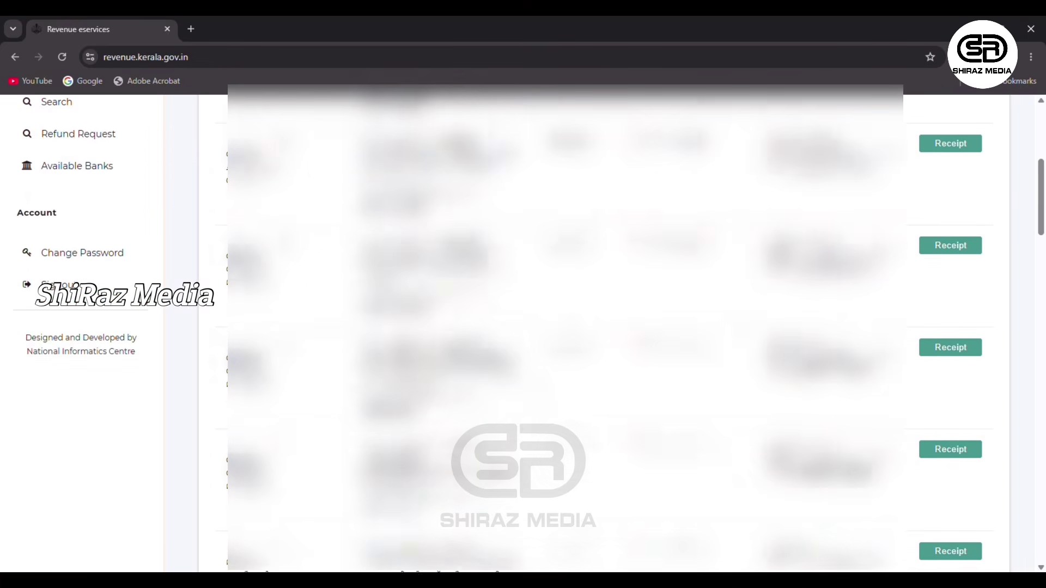
scroll(523, 327, "down", 3)
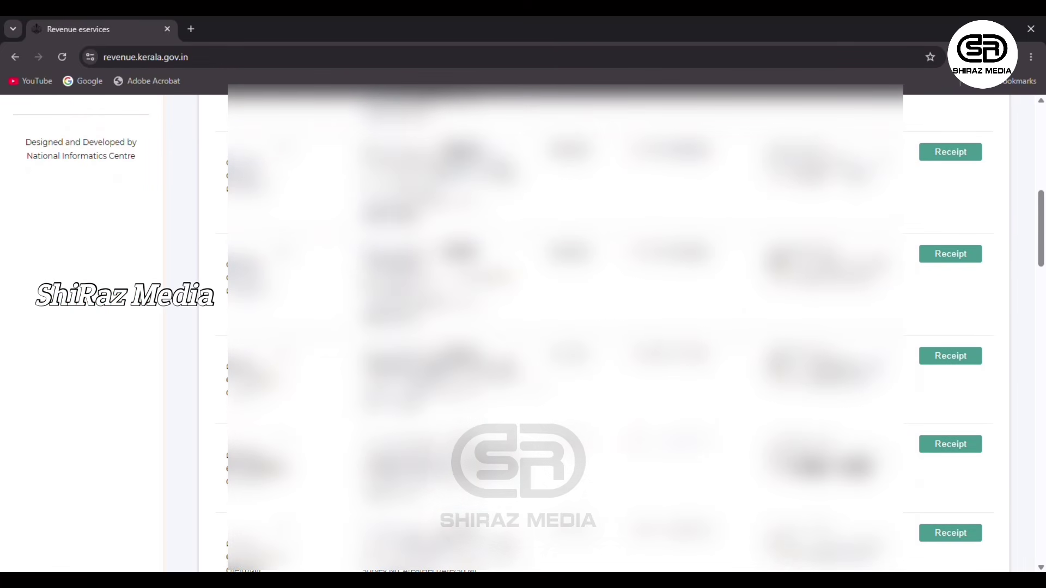
left_click(948, 358)
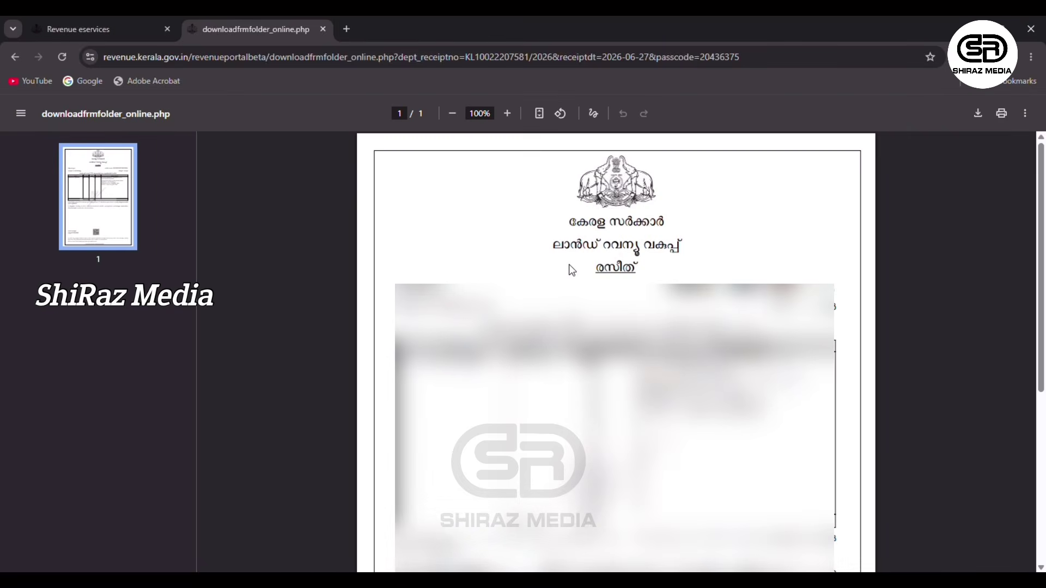